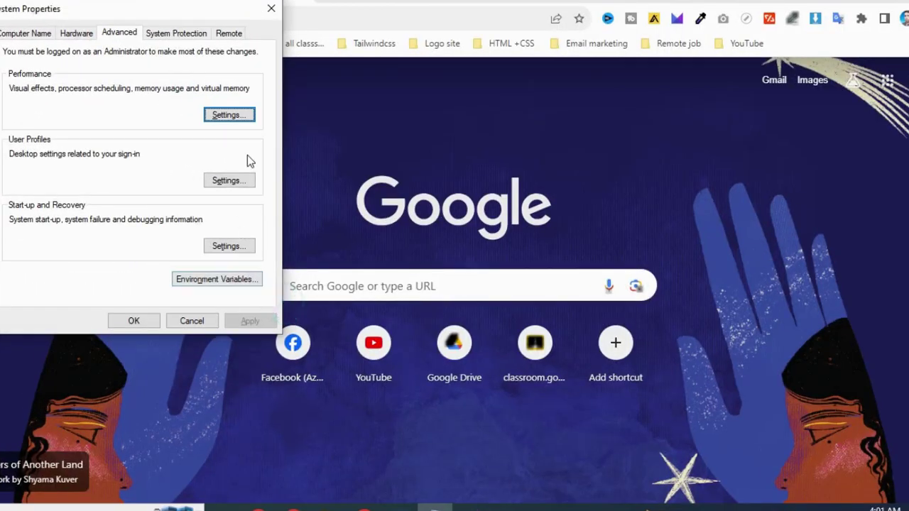
# Open the performance settings from the advanced system properties.
pyautogui.click(234, 117)
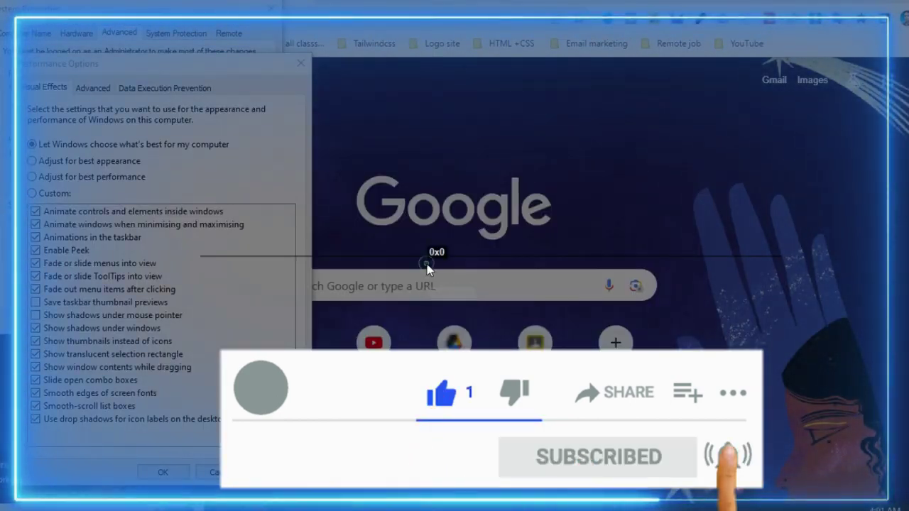
# Outline the Advanced tab heading in red on a capture of the Performance Options dialog, and discard the capture.
pyautogui.moveTo(4, 50); pyautogui.dragTo(332, 387)
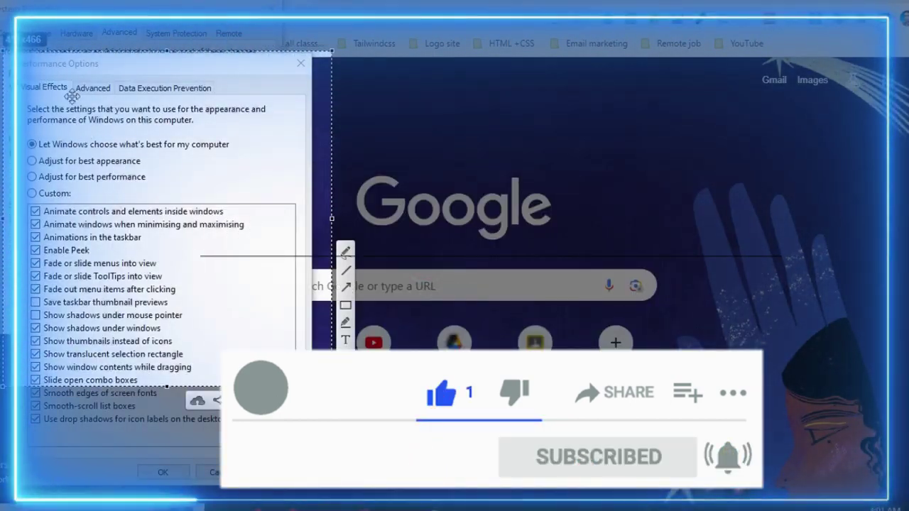
pyautogui.click(345, 305)
pyautogui.moveTo(49, 72); pyautogui.dragTo(119, 110)
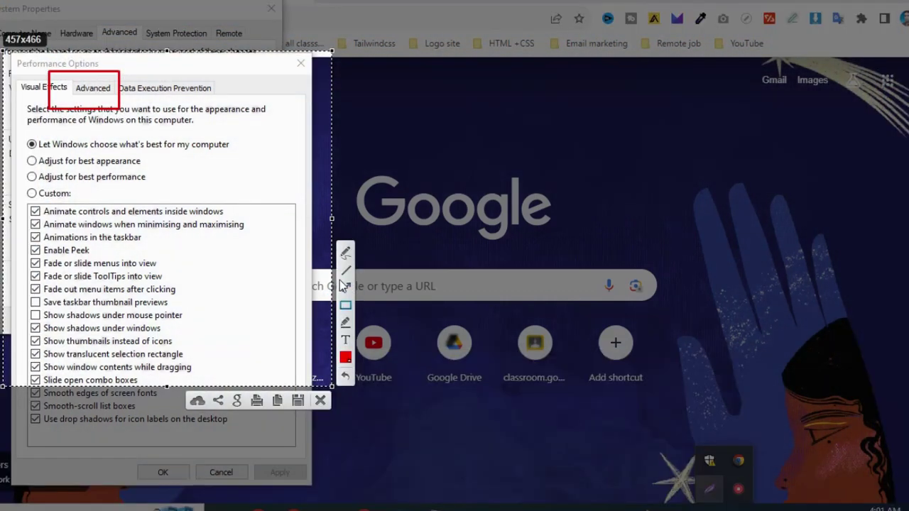
pyautogui.moveTo(264, 229); pyautogui.dragTo(88, 112)
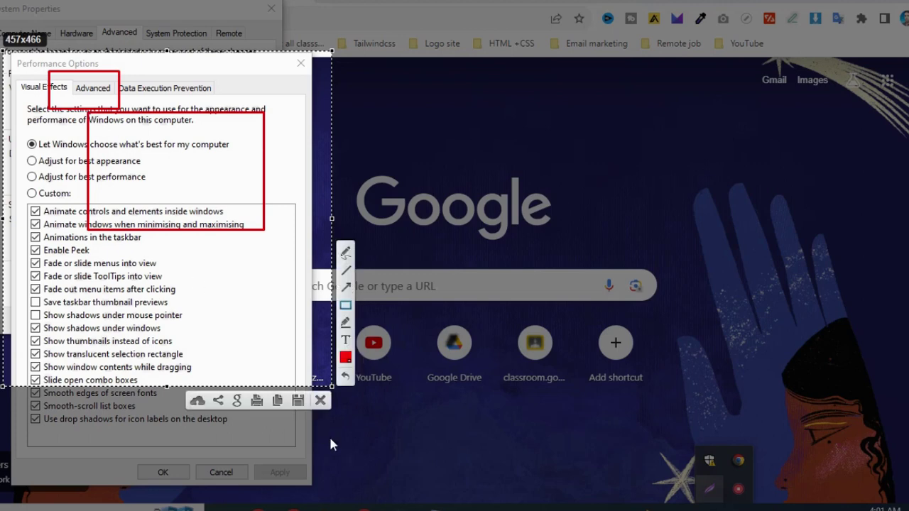
pyautogui.click(321, 402)
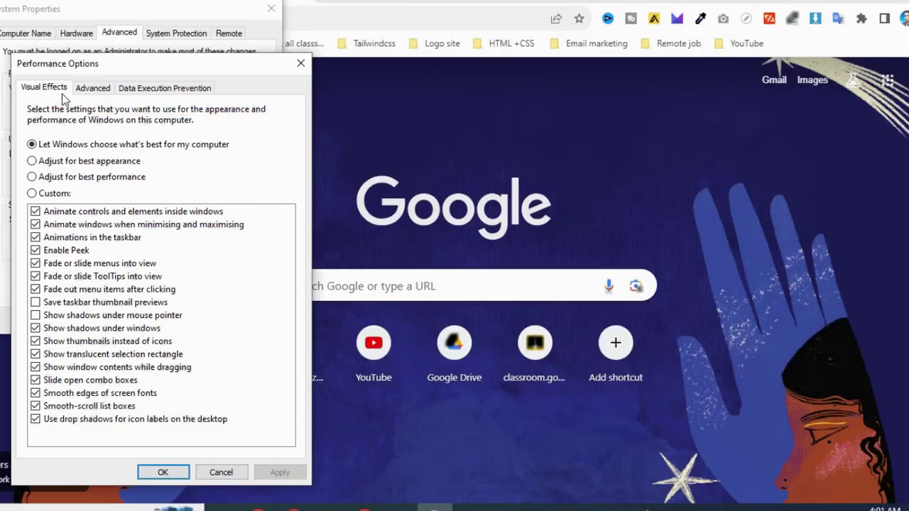
# Show the advanced performance options for processor scheduling and virtual memory.
pyautogui.click(91, 90)
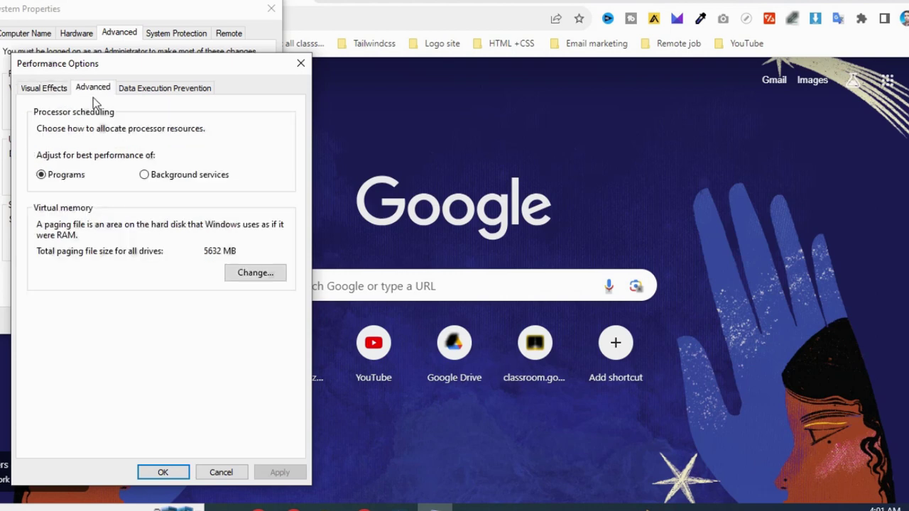
# Capture the Performance Options dialog and mark its Advanced heading and virtual memory Change control with red rectangles joined by an arrow.
pyautogui.click(741, 507)
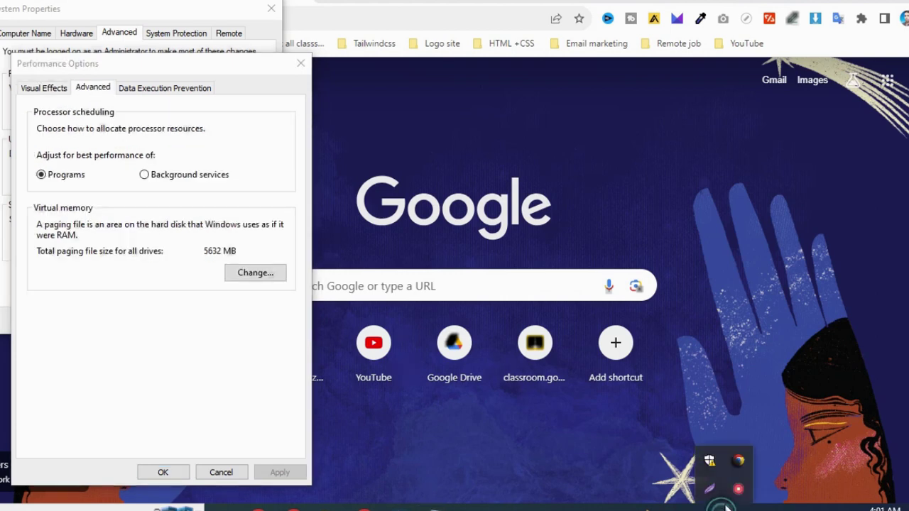
pyautogui.click(708, 489)
pyautogui.moveTo(8, 52); pyautogui.dragTo(315, 320)
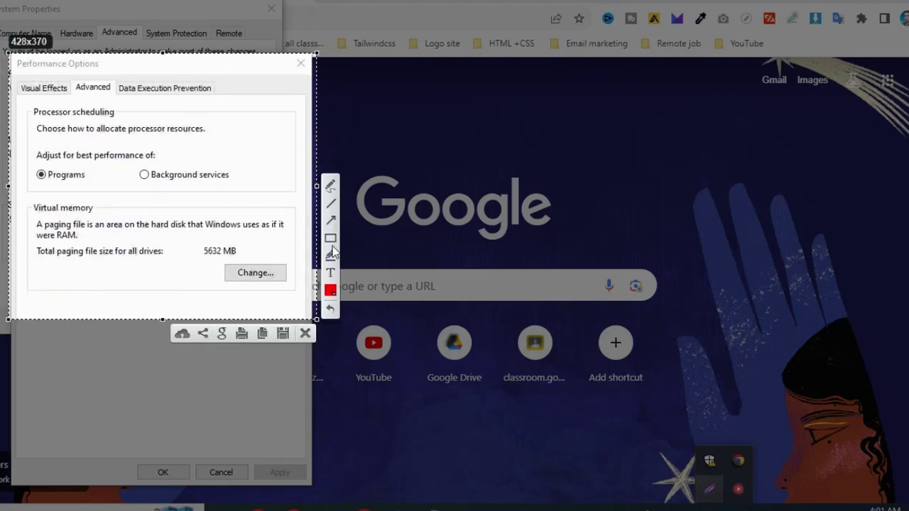
pyautogui.moveTo(64, 73); pyautogui.dragTo(116, 98)
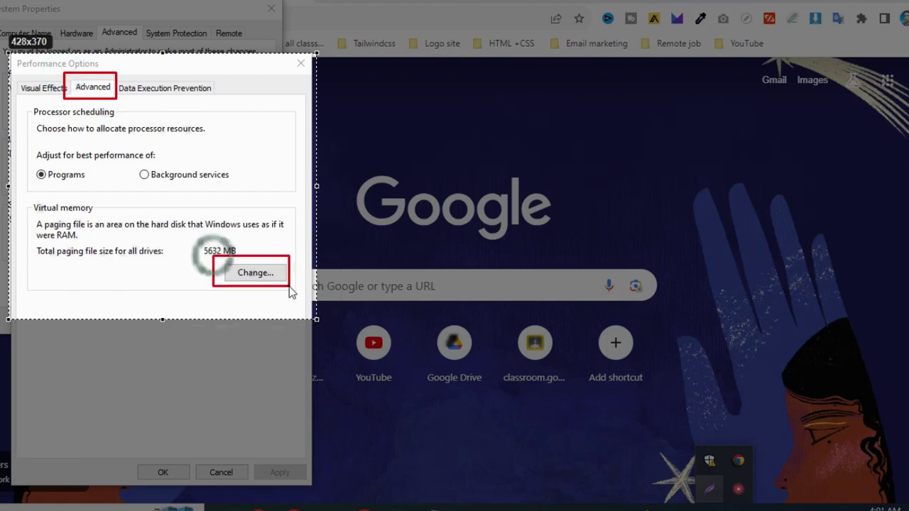
pyautogui.moveTo(289, 286); pyautogui.dragTo(289, 286)
pyautogui.moveTo(74, 76)
pyautogui.mouseDown()
pyautogui.moveTo(159, 153)
pyautogui.moveTo(210, 242)
pyautogui.moveTo(217, 275)
pyautogui.moveTo(208, 270)
pyautogui.mouseUp()
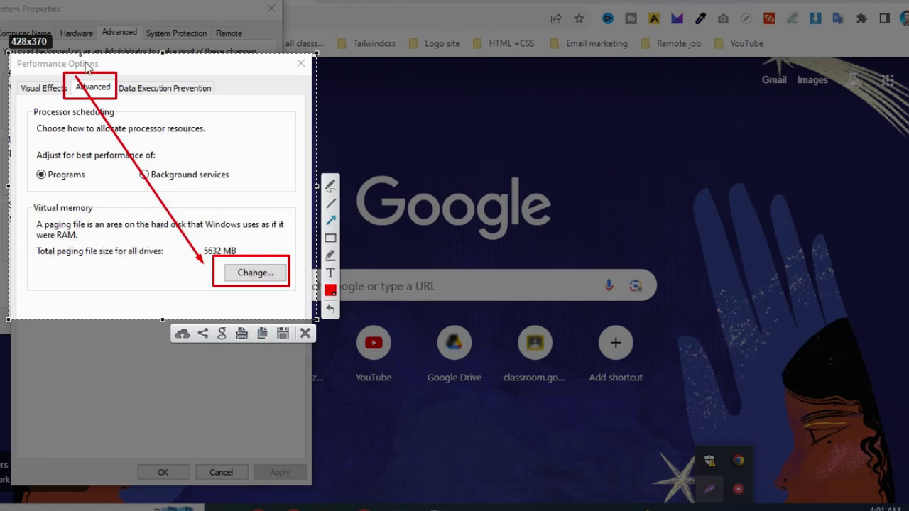
pyautogui.click(265, 338)
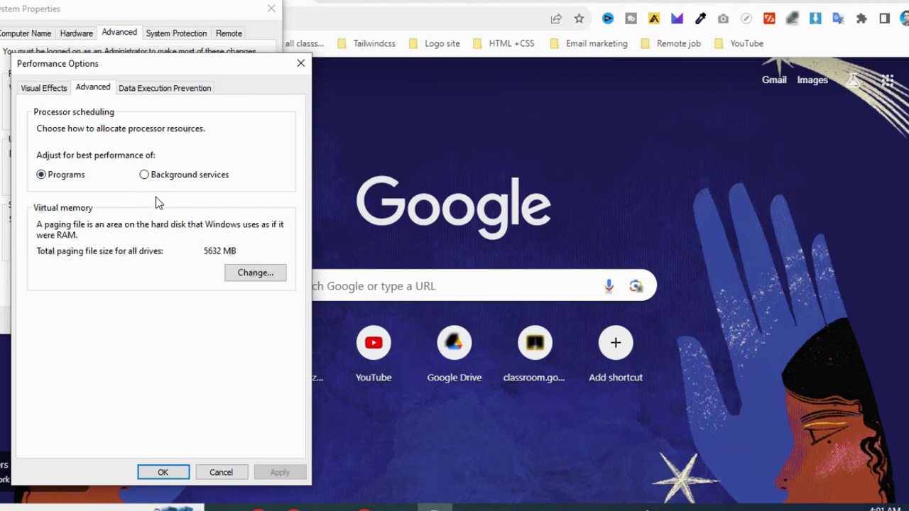
# In the virtual memory settings, keep automatic paging file management off and give drive C: a custom size of 1024 MB initial and 1024 MB maximum.
pyautogui.click(264, 273)
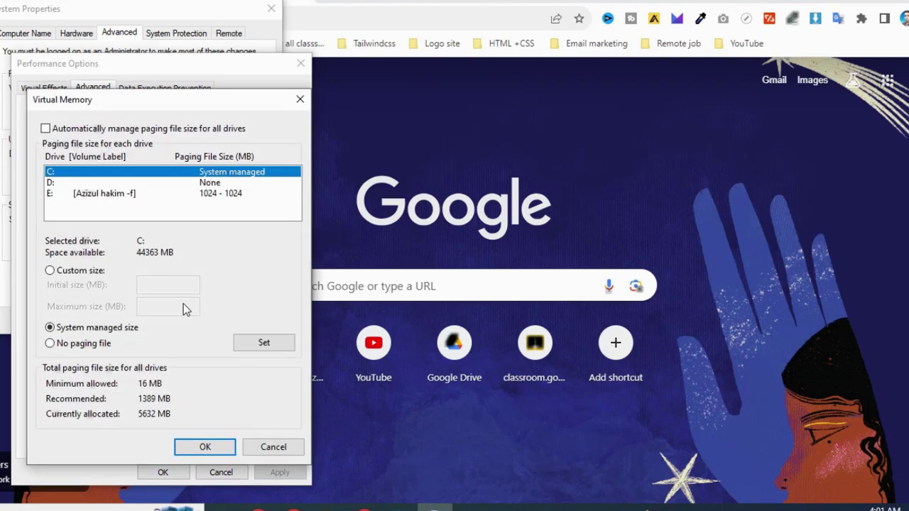
pyautogui.click(45, 129)
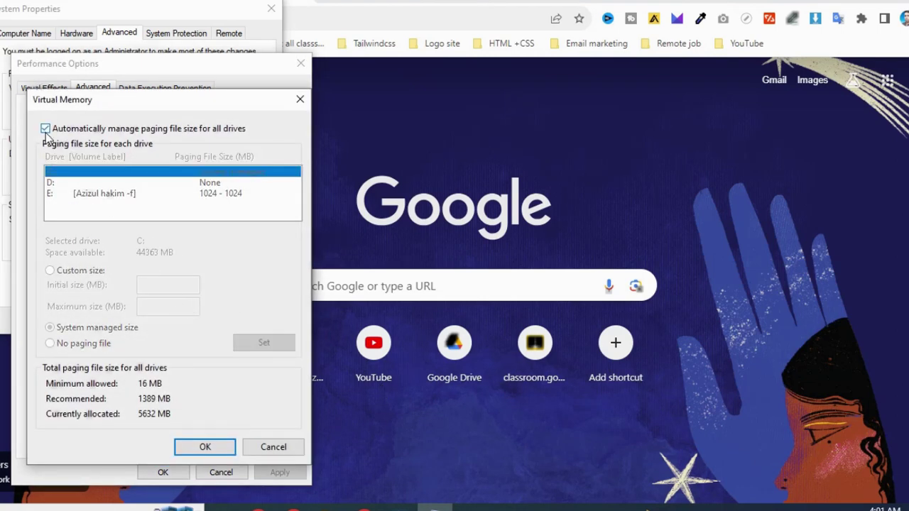
pyautogui.click(47, 128)
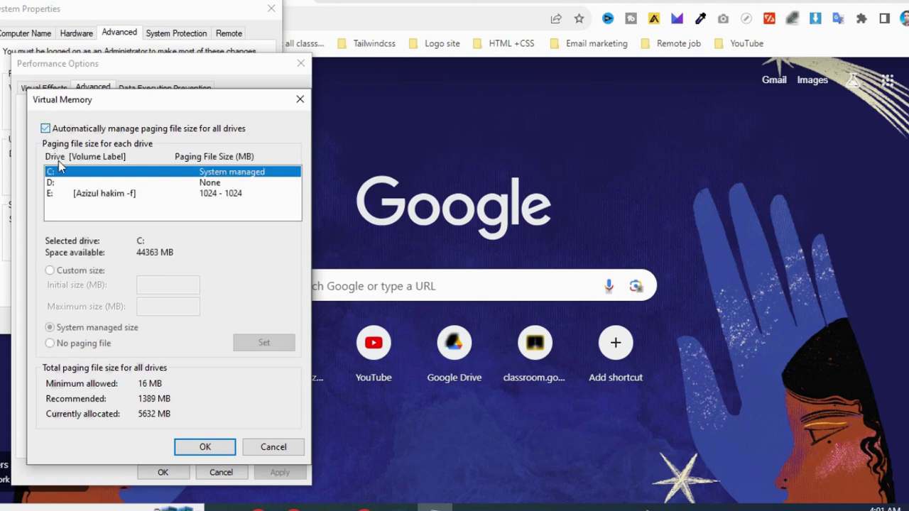
pyautogui.click(51, 272)
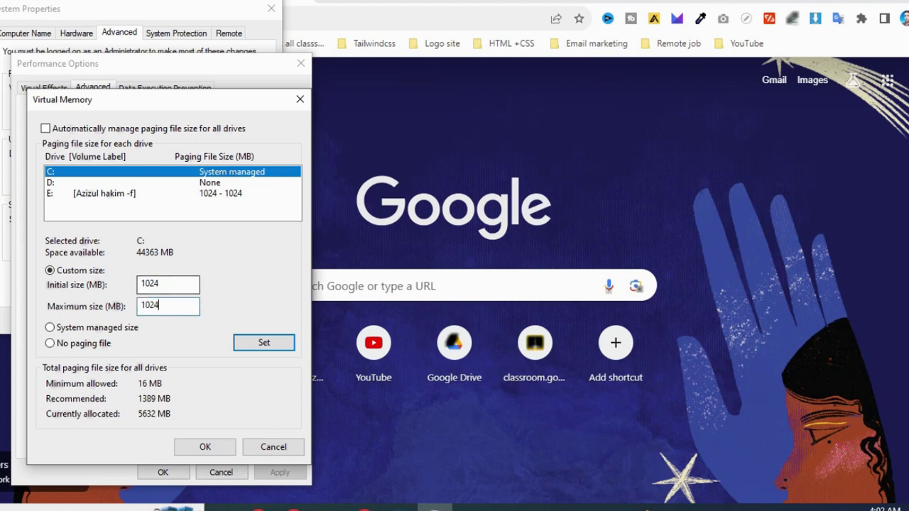
# Mark the automatic management option, custom size values and drive list in red on a capture of the Virtual Memory dialog, and discard it.
pyautogui.click(722, 508)
pyautogui.click(709, 489)
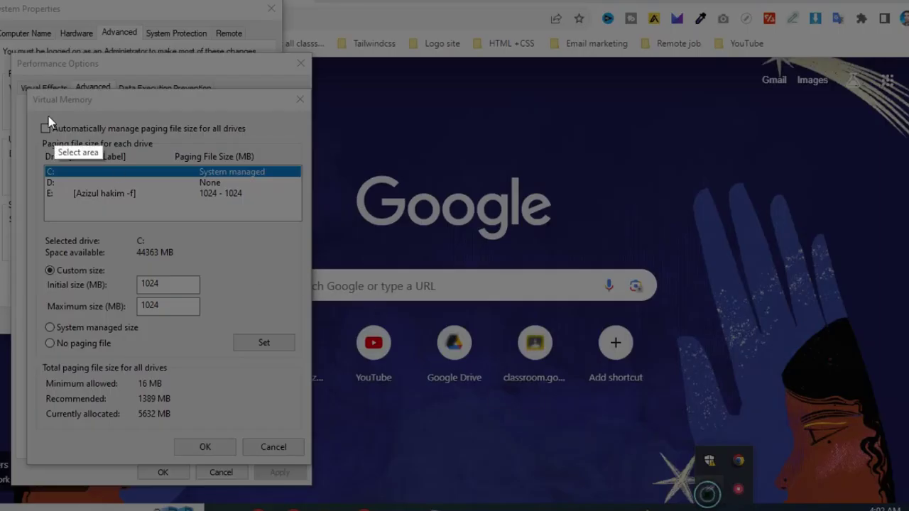
pyautogui.moveTo(31, 85); pyautogui.dragTo(332, 430)
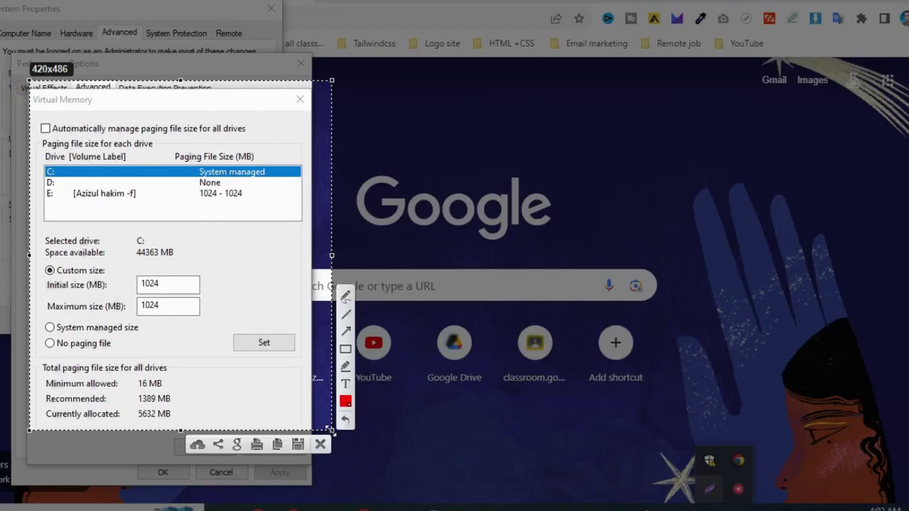
pyautogui.moveTo(39, 116); pyautogui.dragTo(80, 139)
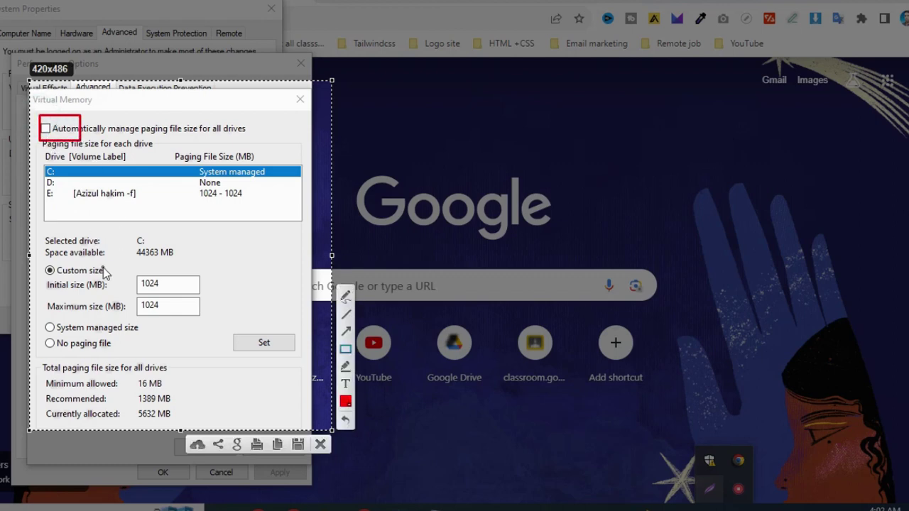
pyautogui.moveTo(40, 260)
pyautogui.mouseDown()
pyautogui.moveTo(49, 273)
pyautogui.moveTo(183, 291)
pyautogui.mouseUp()
pyautogui.moveTo(120, 291); pyautogui.dragTo(124, 302)
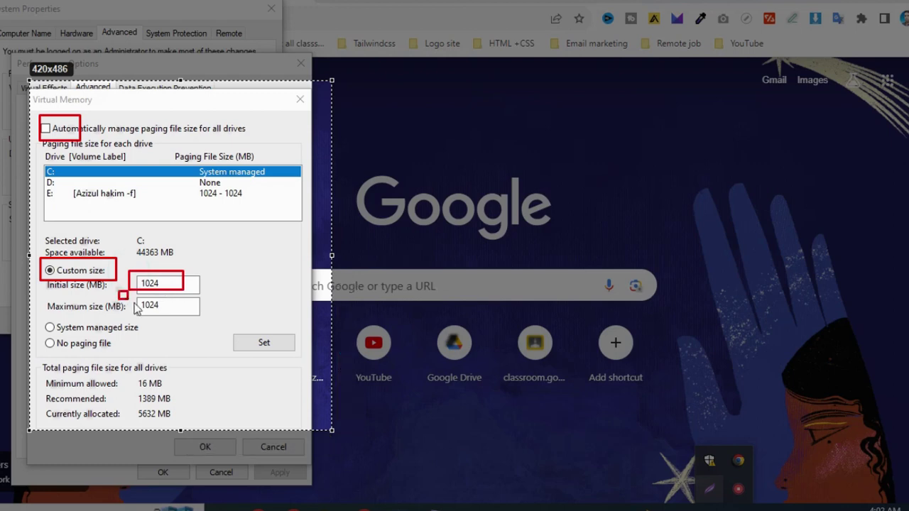
pyautogui.moveTo(185, 317); pyautogui.dragTo(186, 317)
pyautogui.moveTo(40, 179)
pyautogui.mouseDown()
pyautogui.moveTo(162, 209)
pyautogui.moveTo(270, 214)
pyautogui.mouseUp()
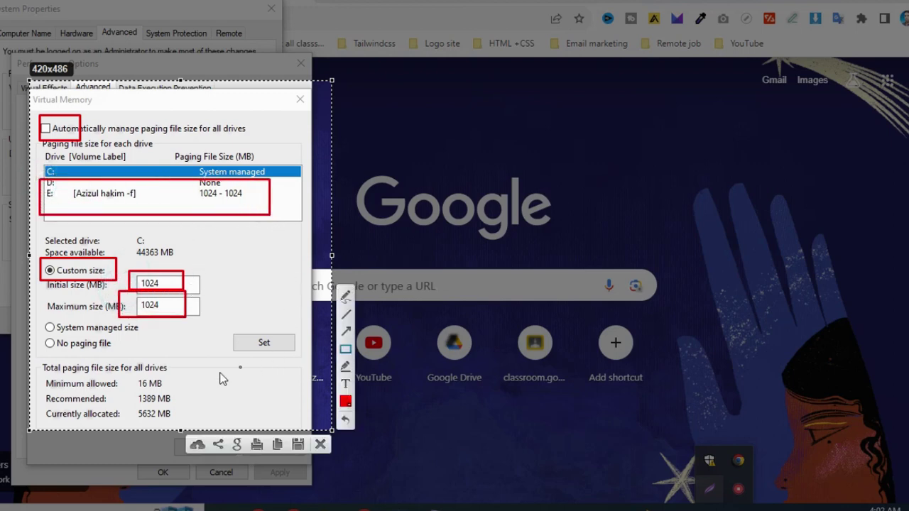
pyautogui.click(345, 332)
pyautogui.moveTo(267, 384); pyautogui.dragTo(216, 206)
pyautogui.click(321, 445)
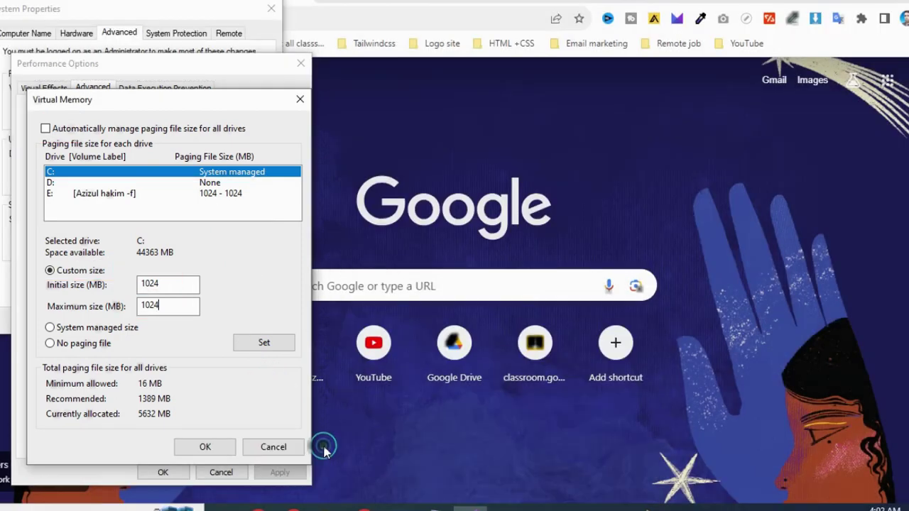
# Confirm the virtual memory settings and close the Performance Options and System Properties dialogs with their settings accepted.
pyautogui.click(205, 447)
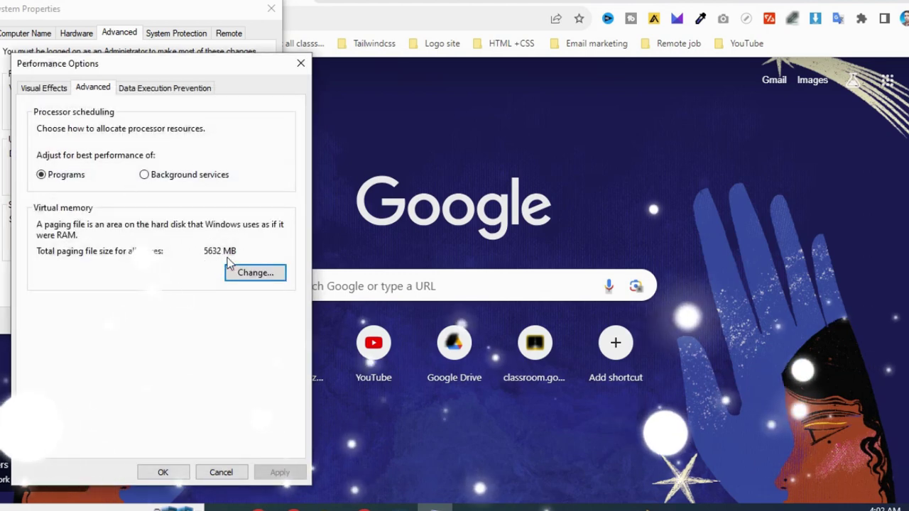
pyautogui.click(158, 473)
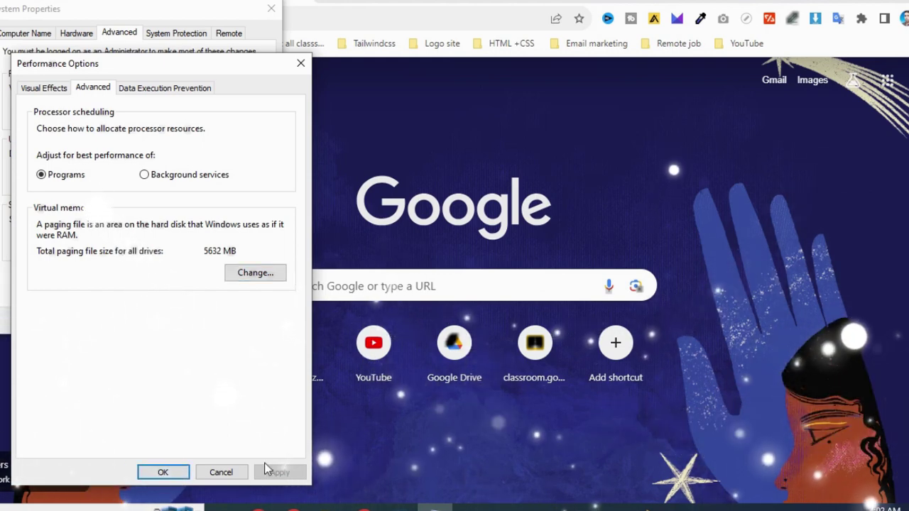
pyautogui.click(163, 472)
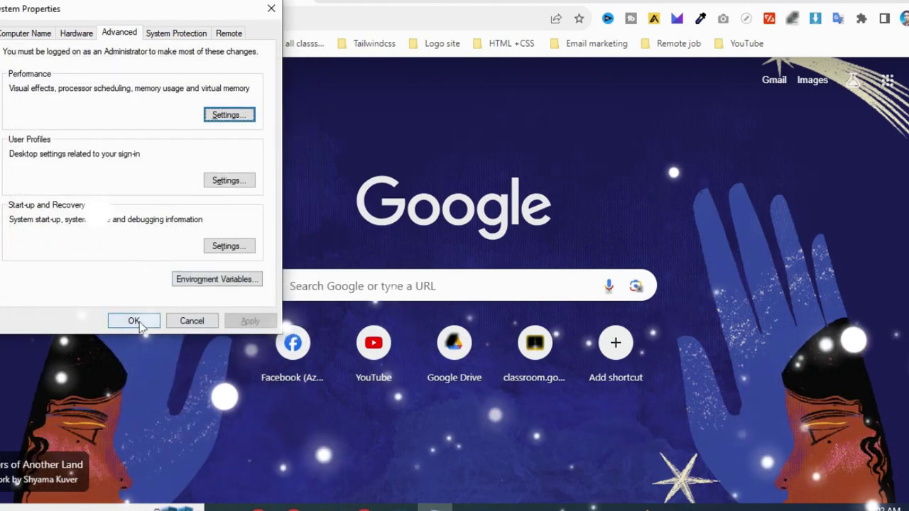
pyautogui.click(132, 321)
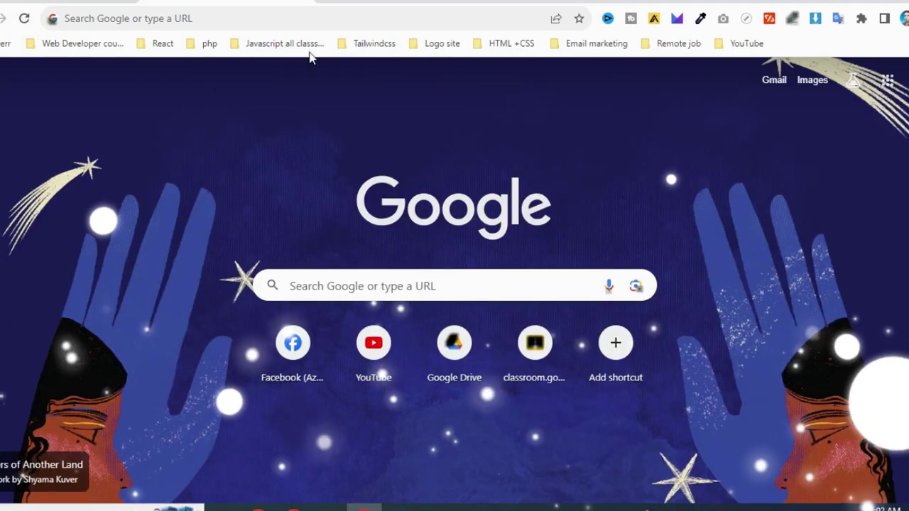
# Open a new browser tab.
pyautogui.click(333, 1)
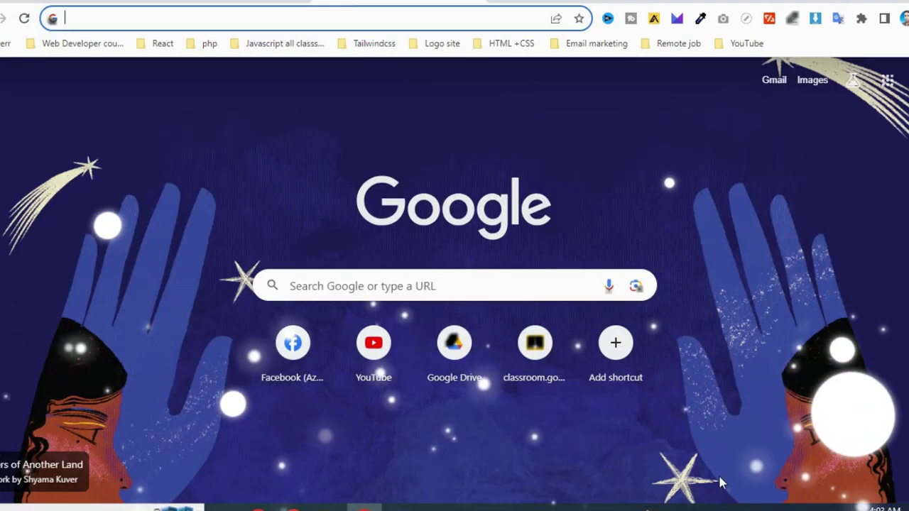
pyautogui.click(717, 507)
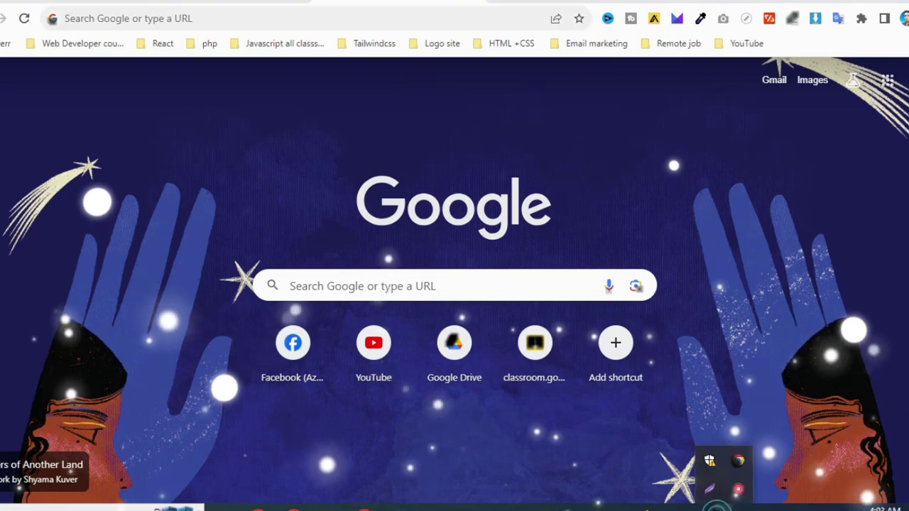
pyautogui.click(738, 488)
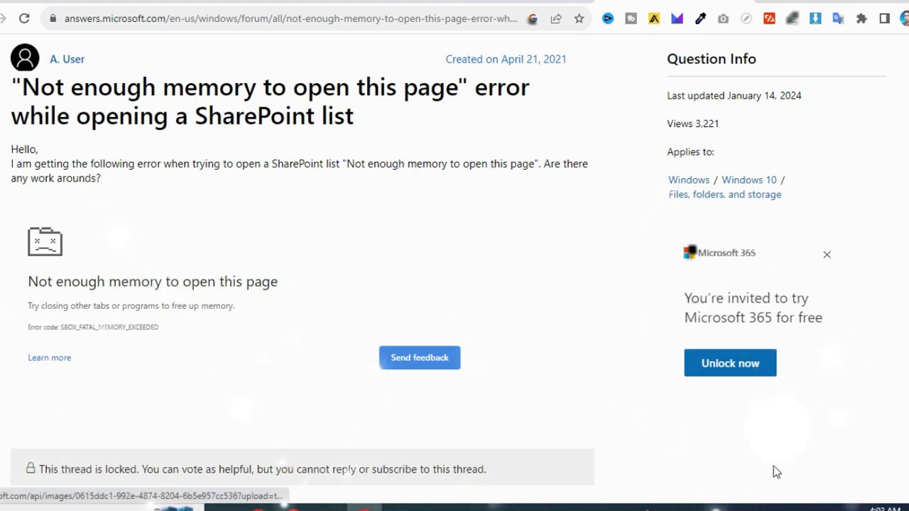
# Capture the Microsoft Answers question and outline its title and description, the "Not enough memory to open this page" message and Send feedback in red.
pyautogui.click(722, 507)
pyautogui.click(708, 489)
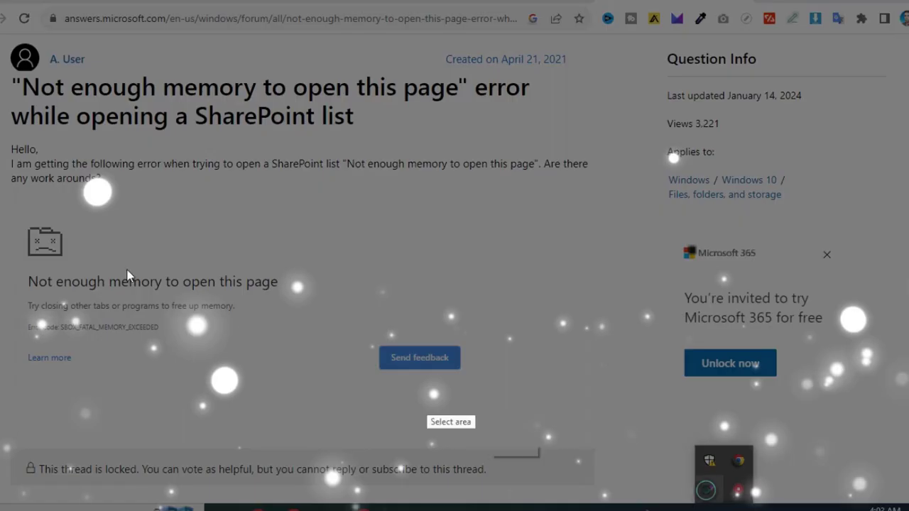
pyautogui.moveTo(0, 24)
pyautogui.mouseDown()
pyautogui.moveTo(343, 423)
pyautogui.moveTo(751, 450)
pyautogui.moveTo(670, 451)
pyautogui.mouseUp()
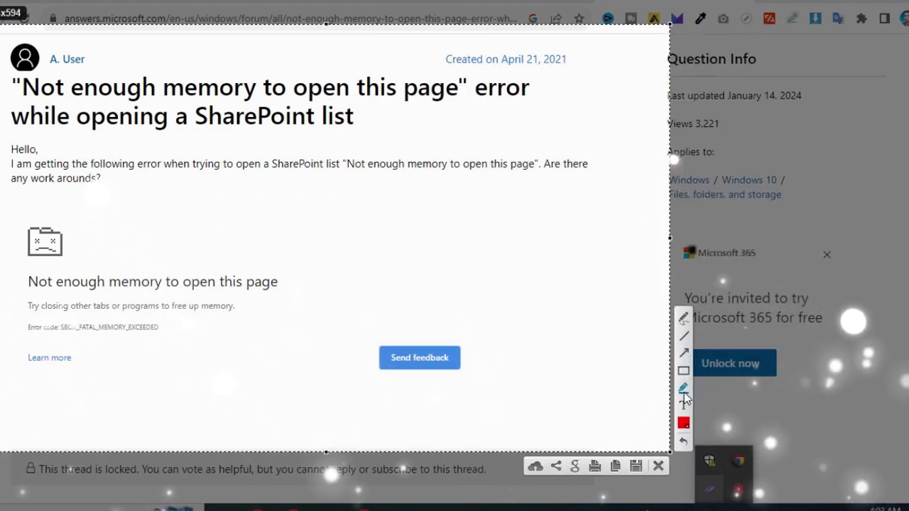
pyautogui.click(683, 373)
pyautogui.moveTo(8, 266); pyautogui.dragTo(312, 306)
pyautogui.moveTo(346, 341); pyautogui.dragTo(488, 380)
pyautogui.moveTo(11, 69)
pyautogui.mouseDown()
pyautogui.moveTo(111, 91)
pyautogui.moveTo(297, 105)
pyautogui.moveTo(260, 112)
pyautogui.moveTo(412, 108)
pyautogui.moveTo(550, 126)
pyautogui.moveTo(220, 116)
pyautogui.moveTo(116, 135)
pyautogui.moveTo(382, 134)
pyautogui.moveTo(386, 147)
pyautogui.moveTo(584, 201)
pyautogui.mouseUp()
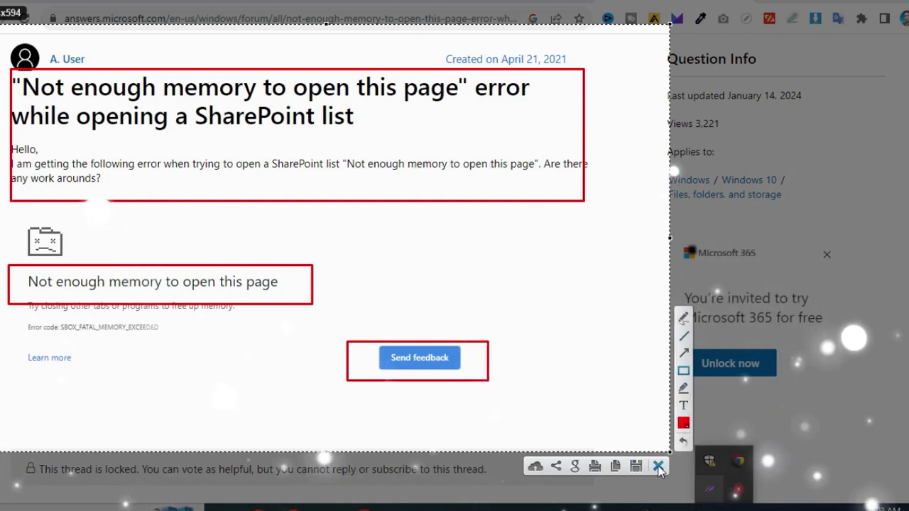
# Handwrite "Solved" in red beside the error message, underline it twice, and discard the annotated capture.
pyautogui.click(684, 320)
pyautogui.moveTo(346, 239)
pyautogui.mouseDown()
pyautogui.moveTo(372, 264)
pyautogui.moveTo(348, 267)
pyautogui.moveTo(386, 263)
pyautogui.moveTo(384, 249)
pyautogui.mouseUp()
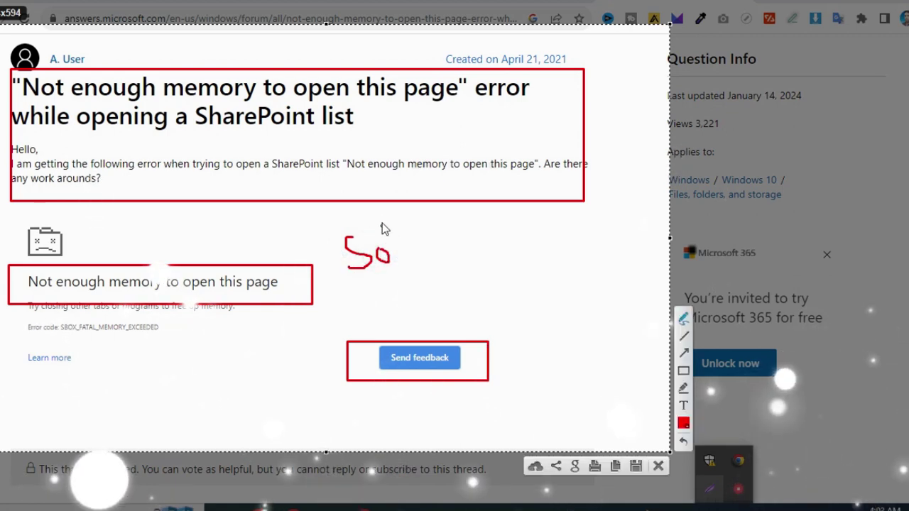
pyautogui.moveTo(382, 218)
pyautogui.mouseDown()
pyautogui.moveTo(382, 265)
pyautogui.moveTo(415, 235)
pyautogui.moveTo(445, 247)
pyautogui.mouseUp()
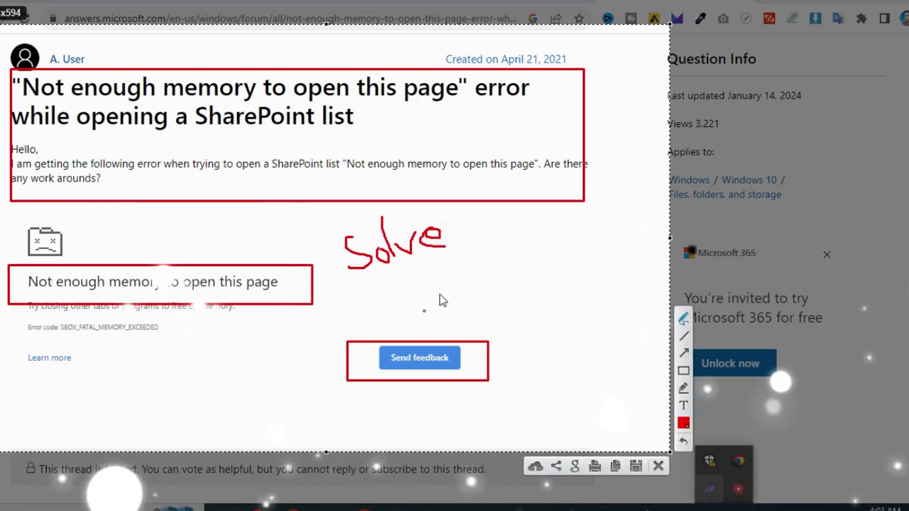
pyautogui.moveTo(441, 184); pyautogui.dragTo(462, 238)
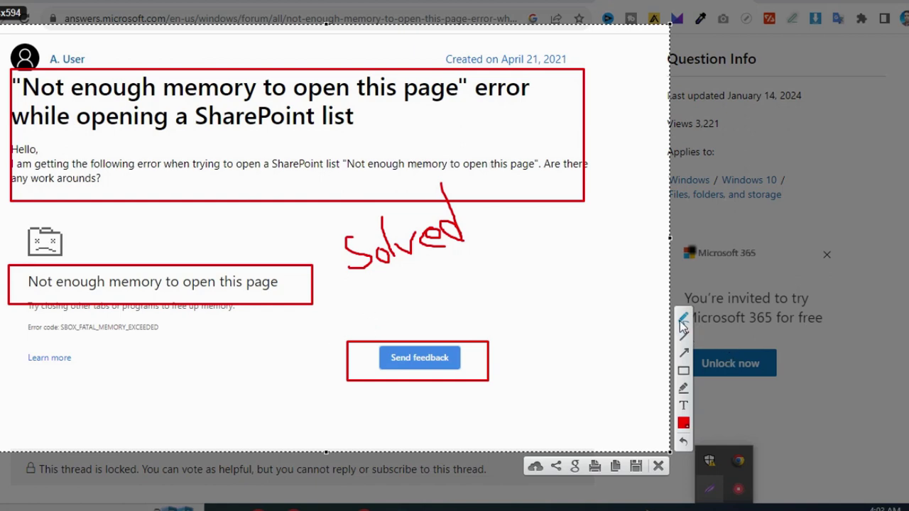
pyautogui.moveTo(355, 294); pyautogui.dragTo(520, 249)
pyautogui.moveTo(353, 303); pyautogui.dragTo(554, 285)
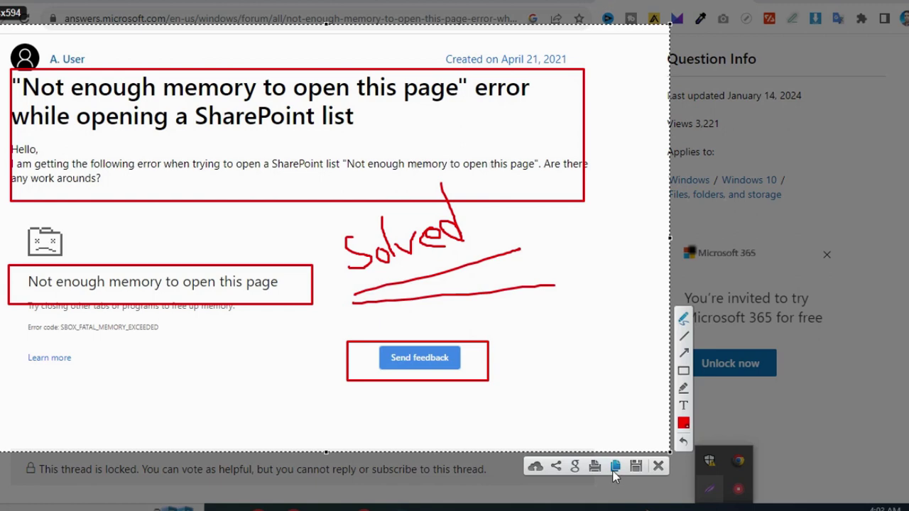
pyautogui.click(658, 466)
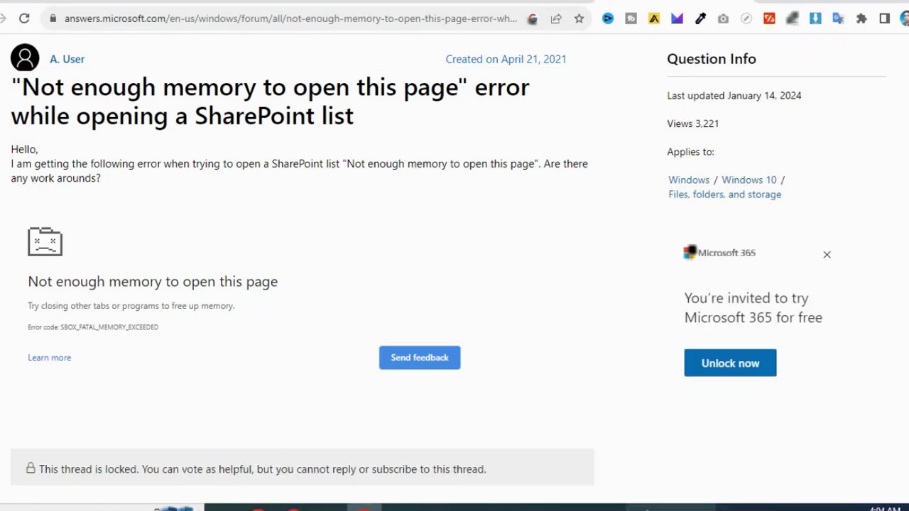
pyautogui.click(723, 508)
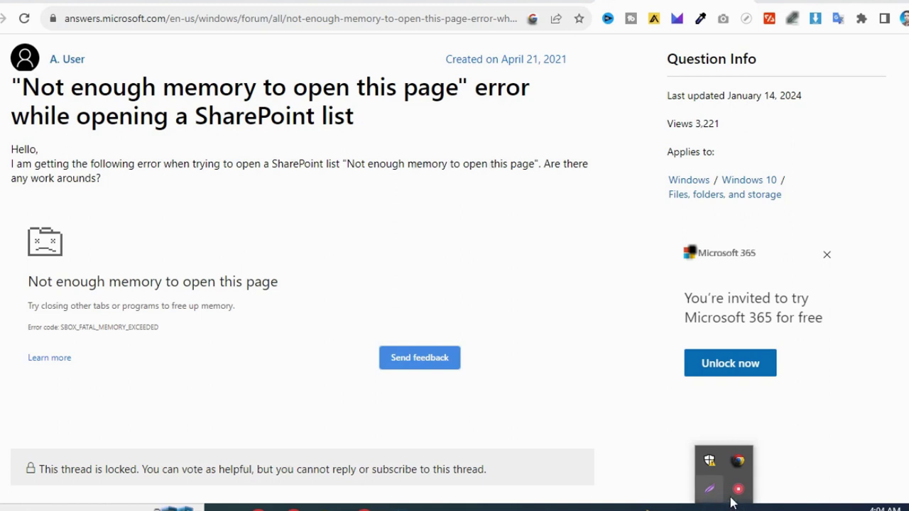